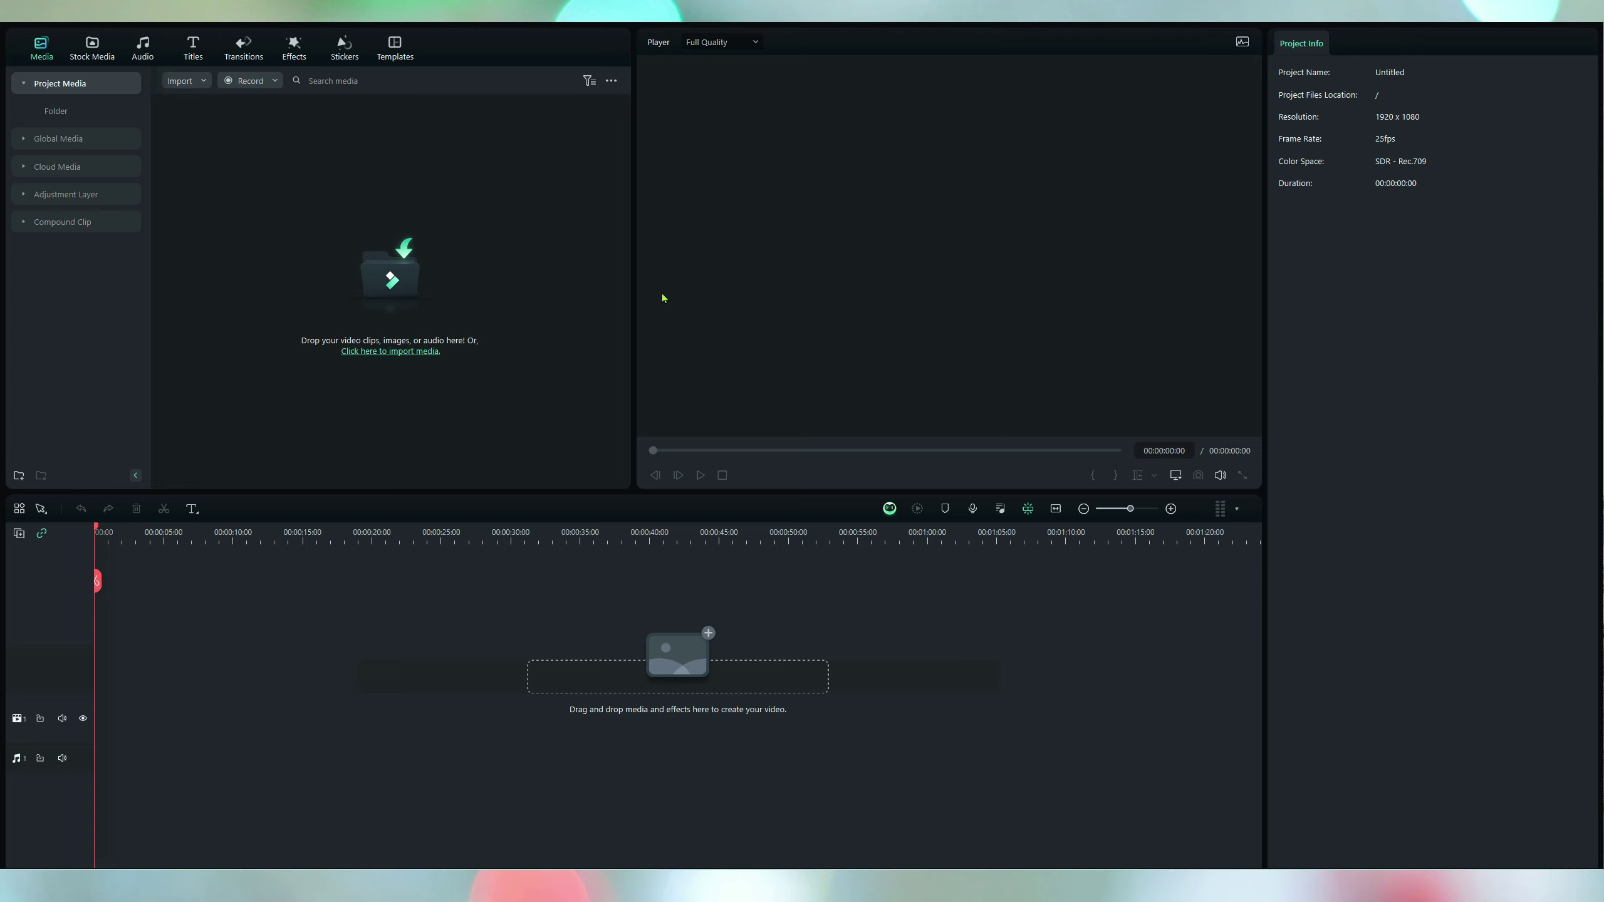
Step: Import all eight mp4 videos from the 2_Final_Render folder into Filmora's Project Media
key("alt+Tab")
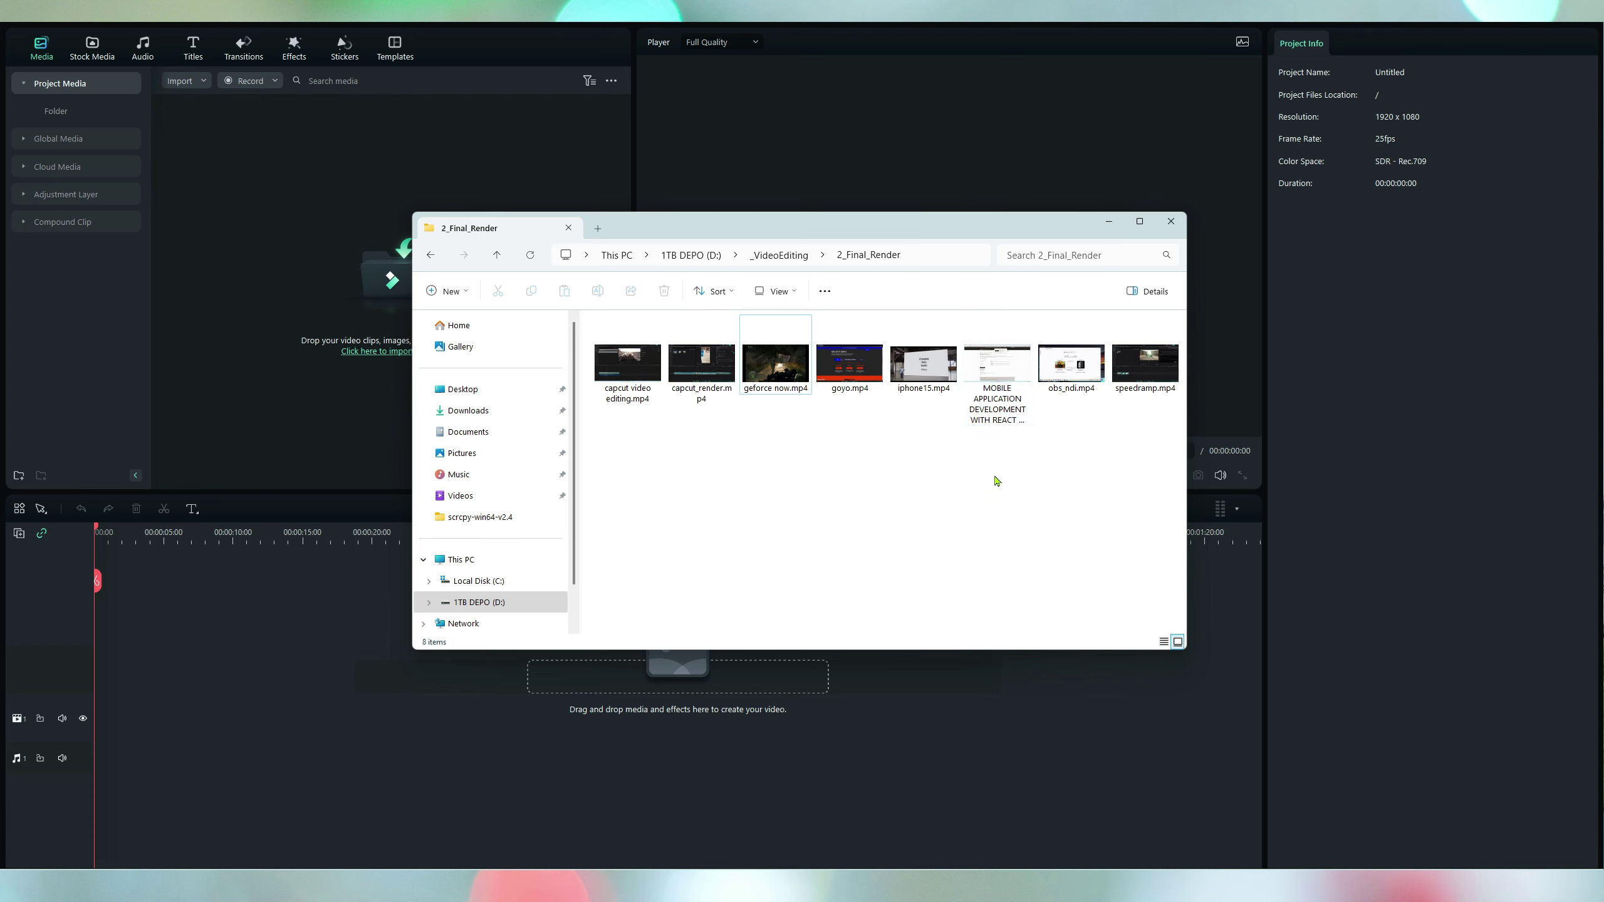
left_click_drag(1152, 463, 593, 316)
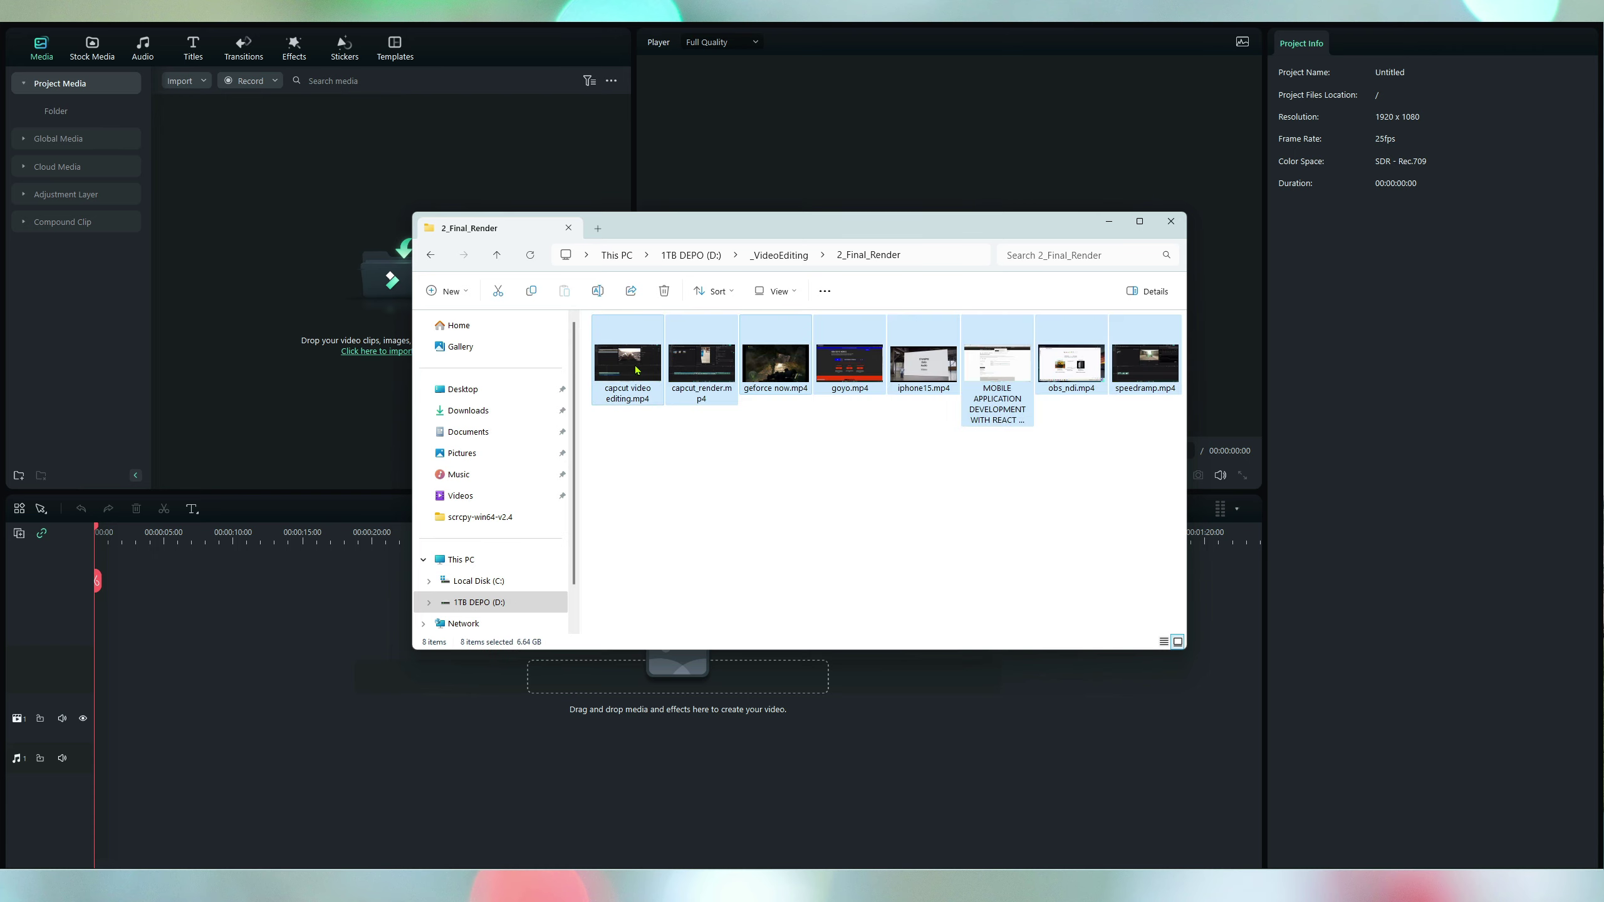
left_click_drag(634, 366, 247, 415)
key("Return")
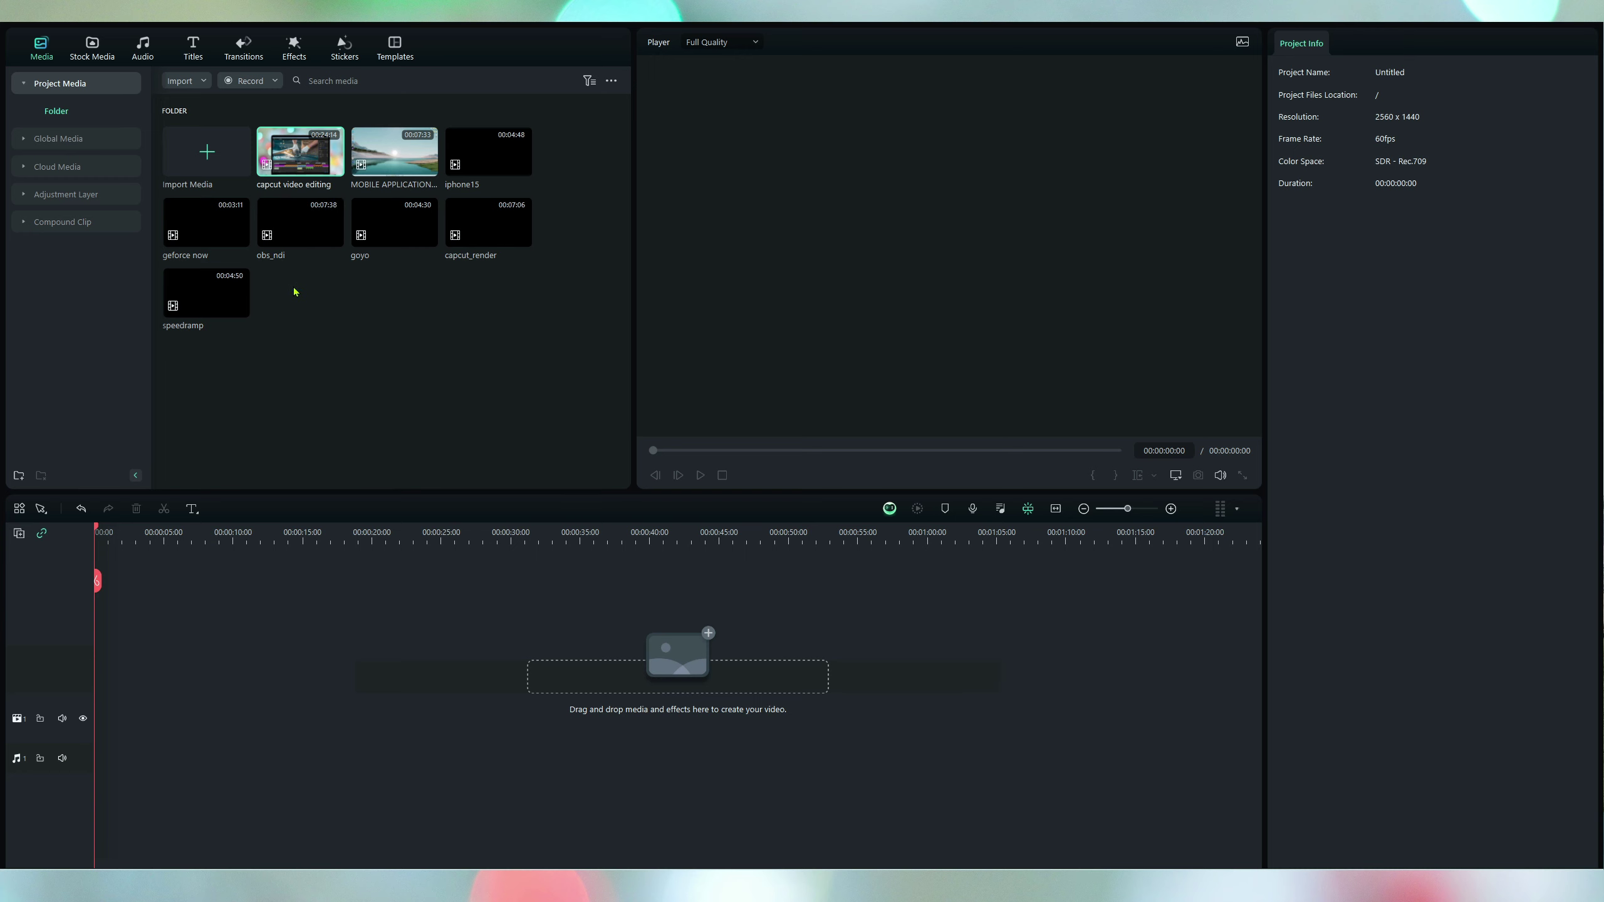
Step: Open Silence Detection for the capcut video editing clip and zoom into its waveform
right_click(287, 154)
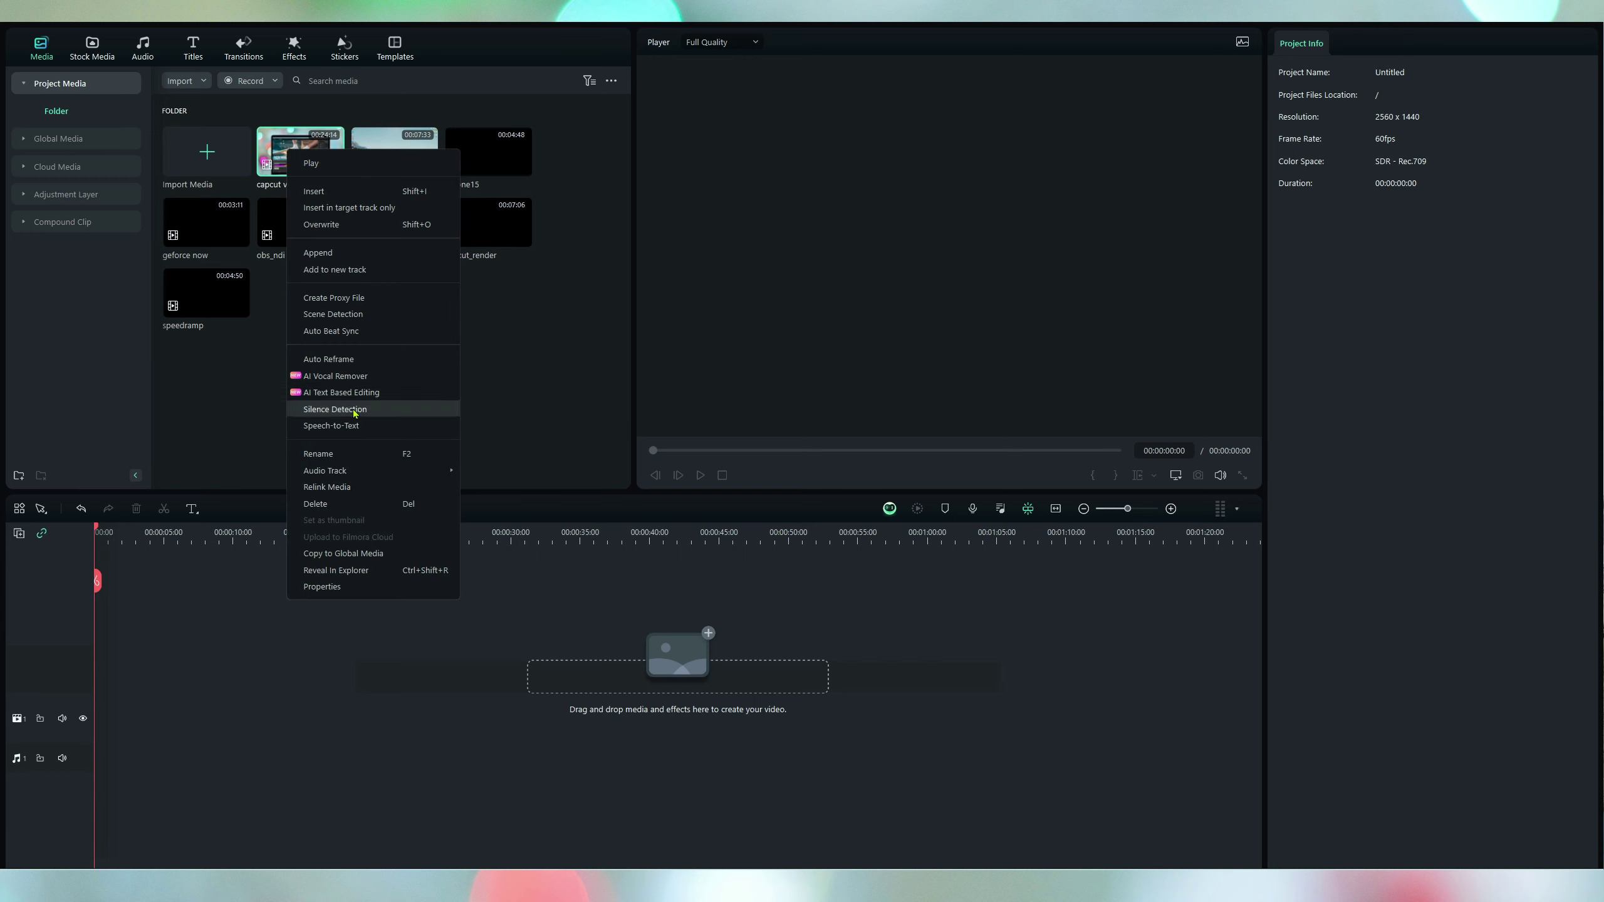
left_click(370, 414)
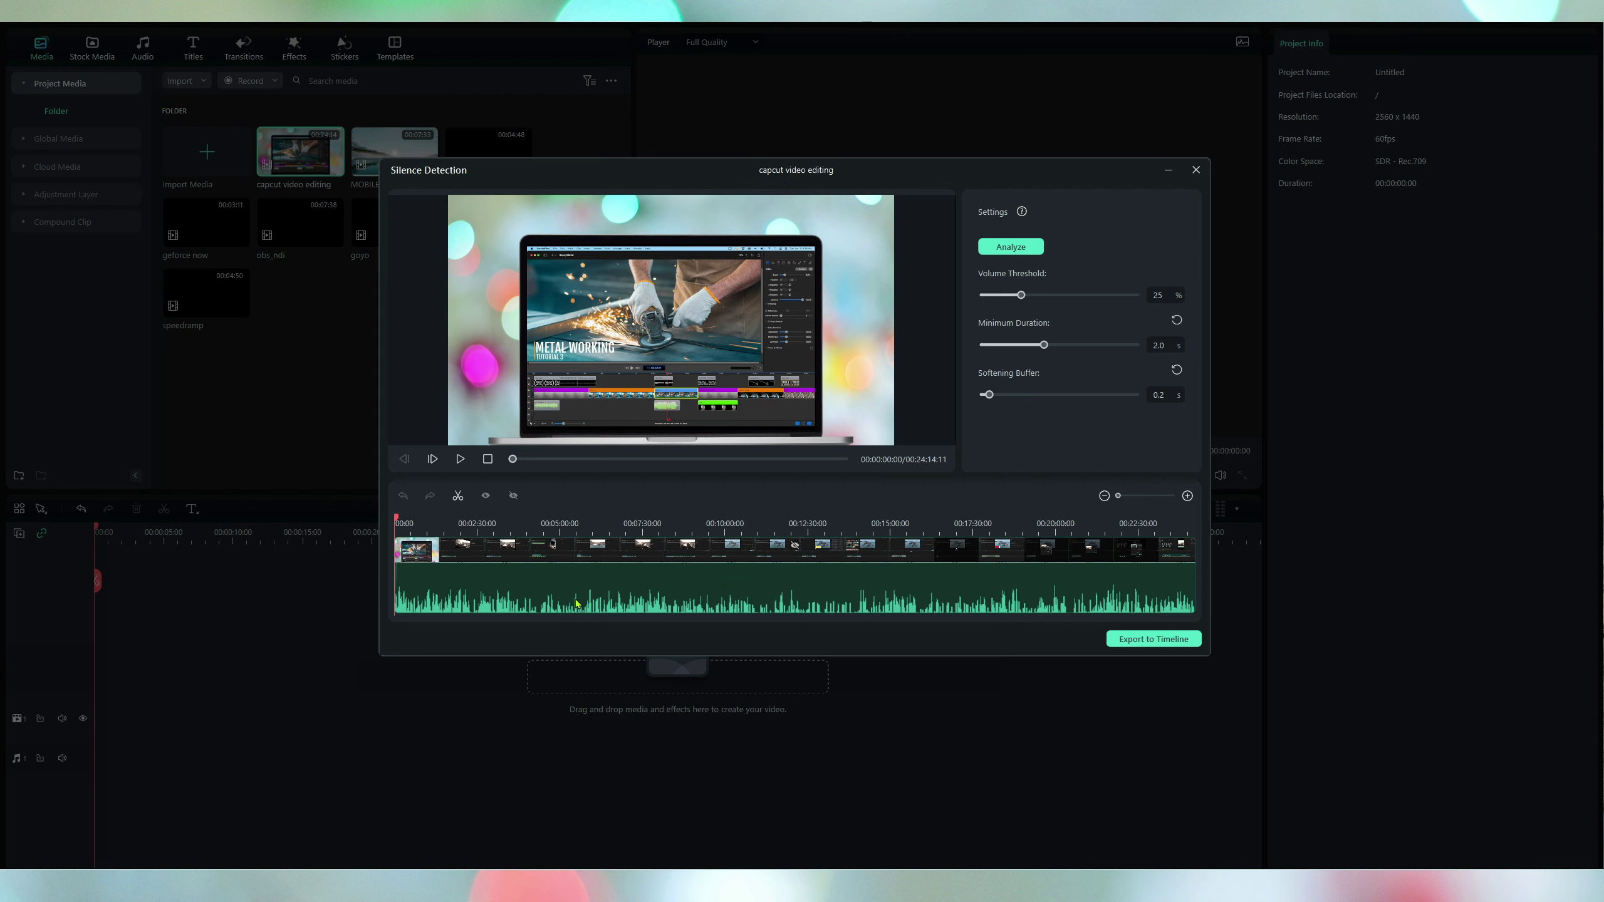
scroll(576, 603, "up", 3)
scroll(524, 596, "up", 1)
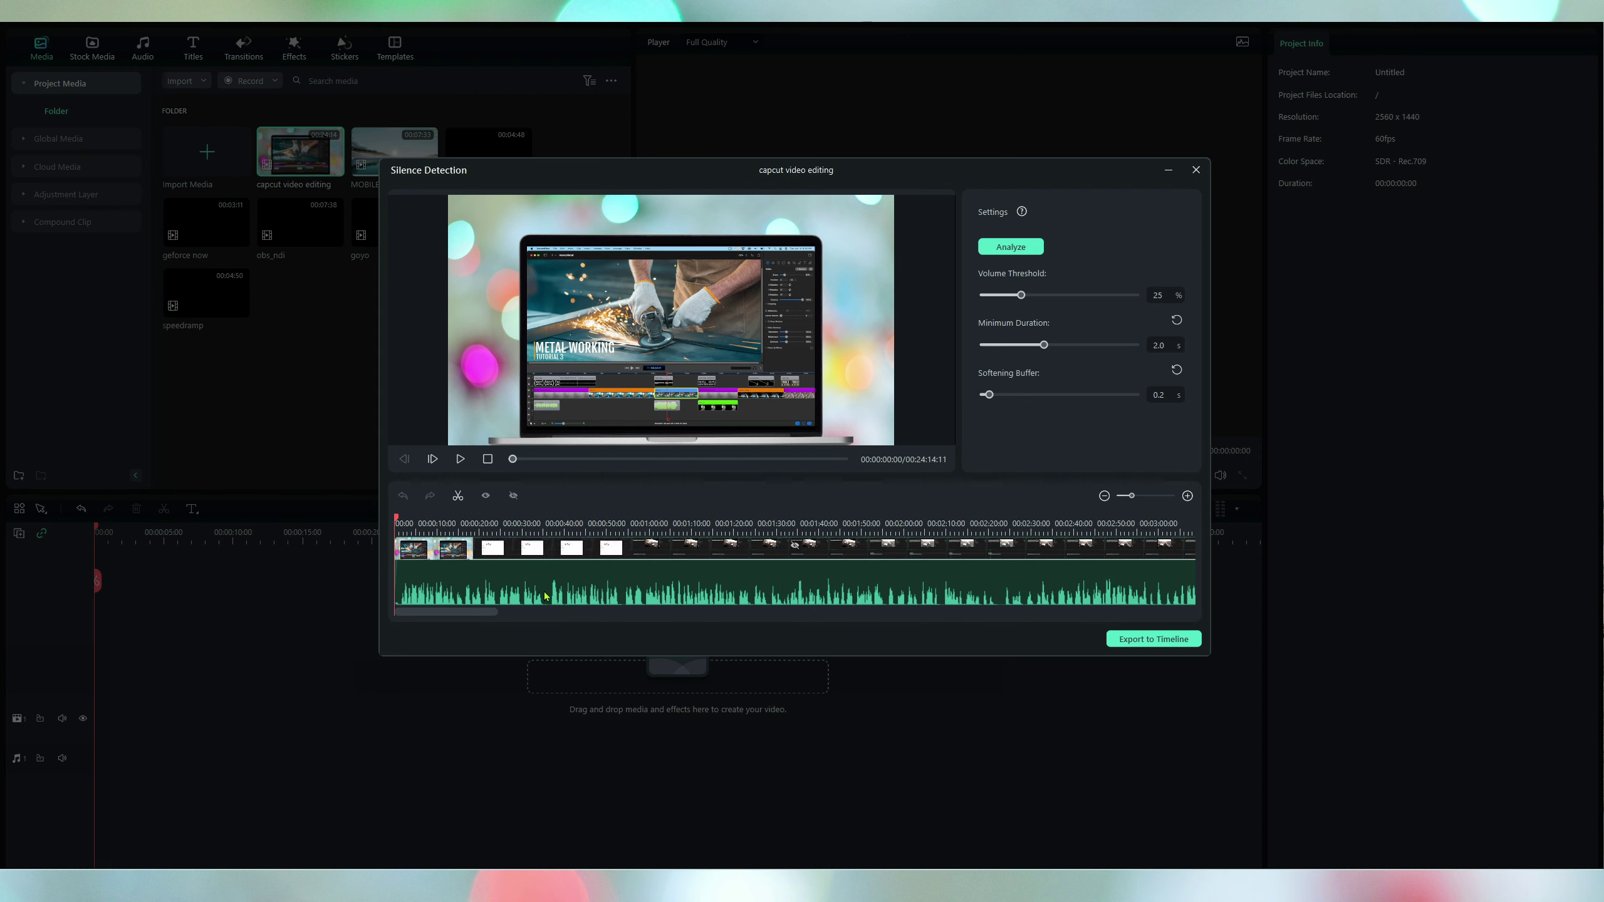
Step: Set Minimum Duration to 0.5 s and Softening Buffer to 0.1 s, analyze, and zoom into the results
left_click_drag(1043, 345, 998, 346)
left_click_drag(989, 395, 985, 395)
left_click(1010, 247)
left_click(302, 130)
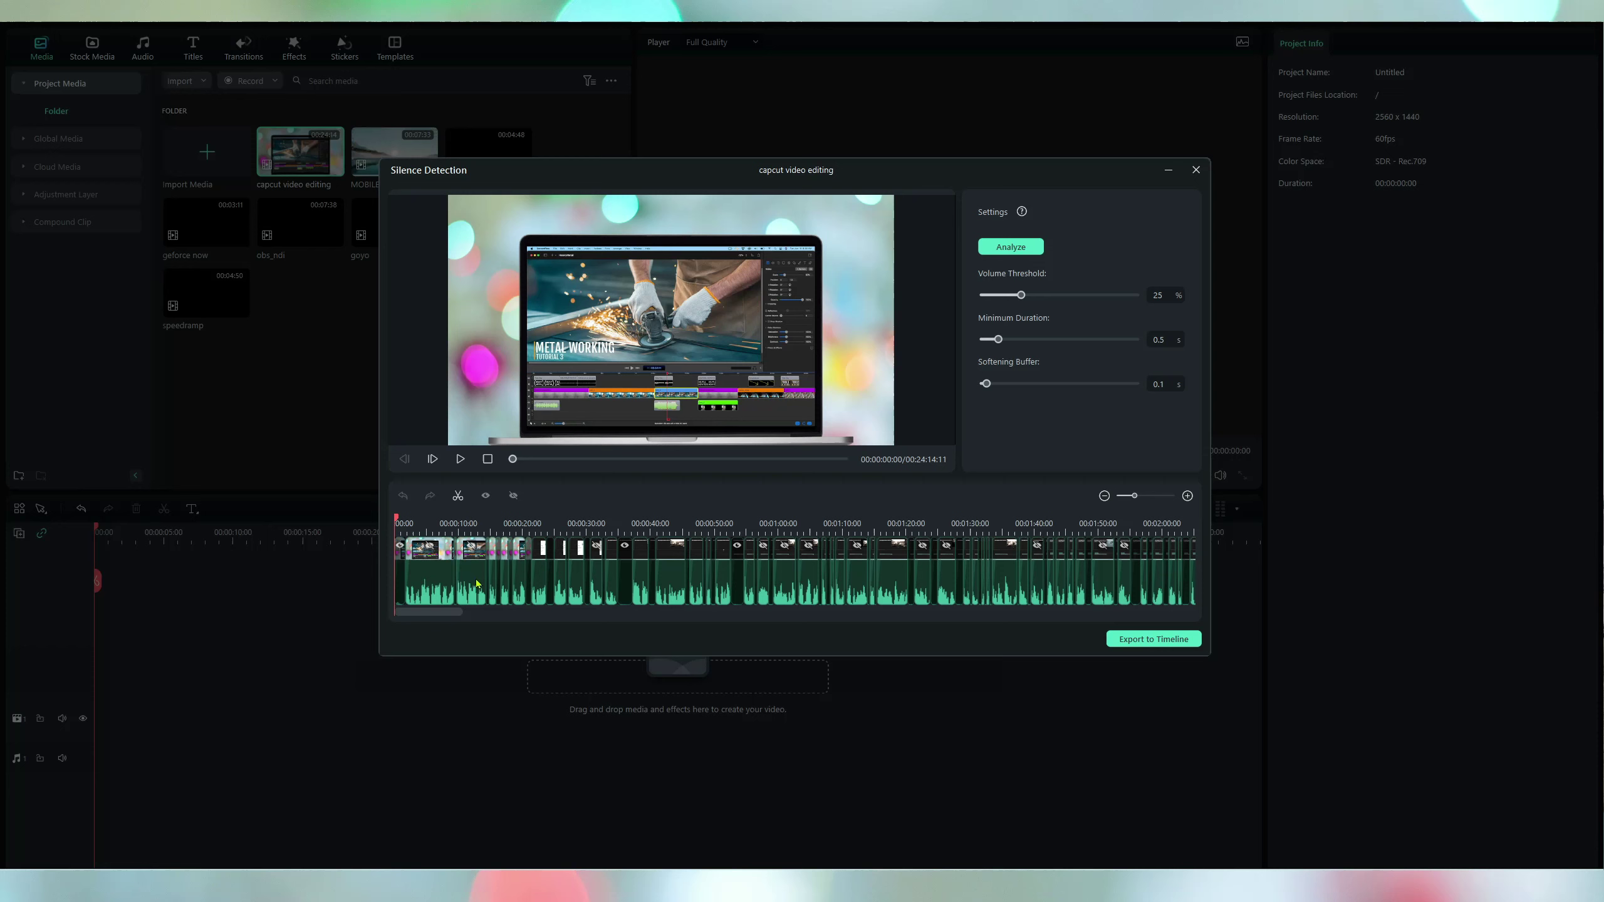
scroll(471, 589, "up", 3)
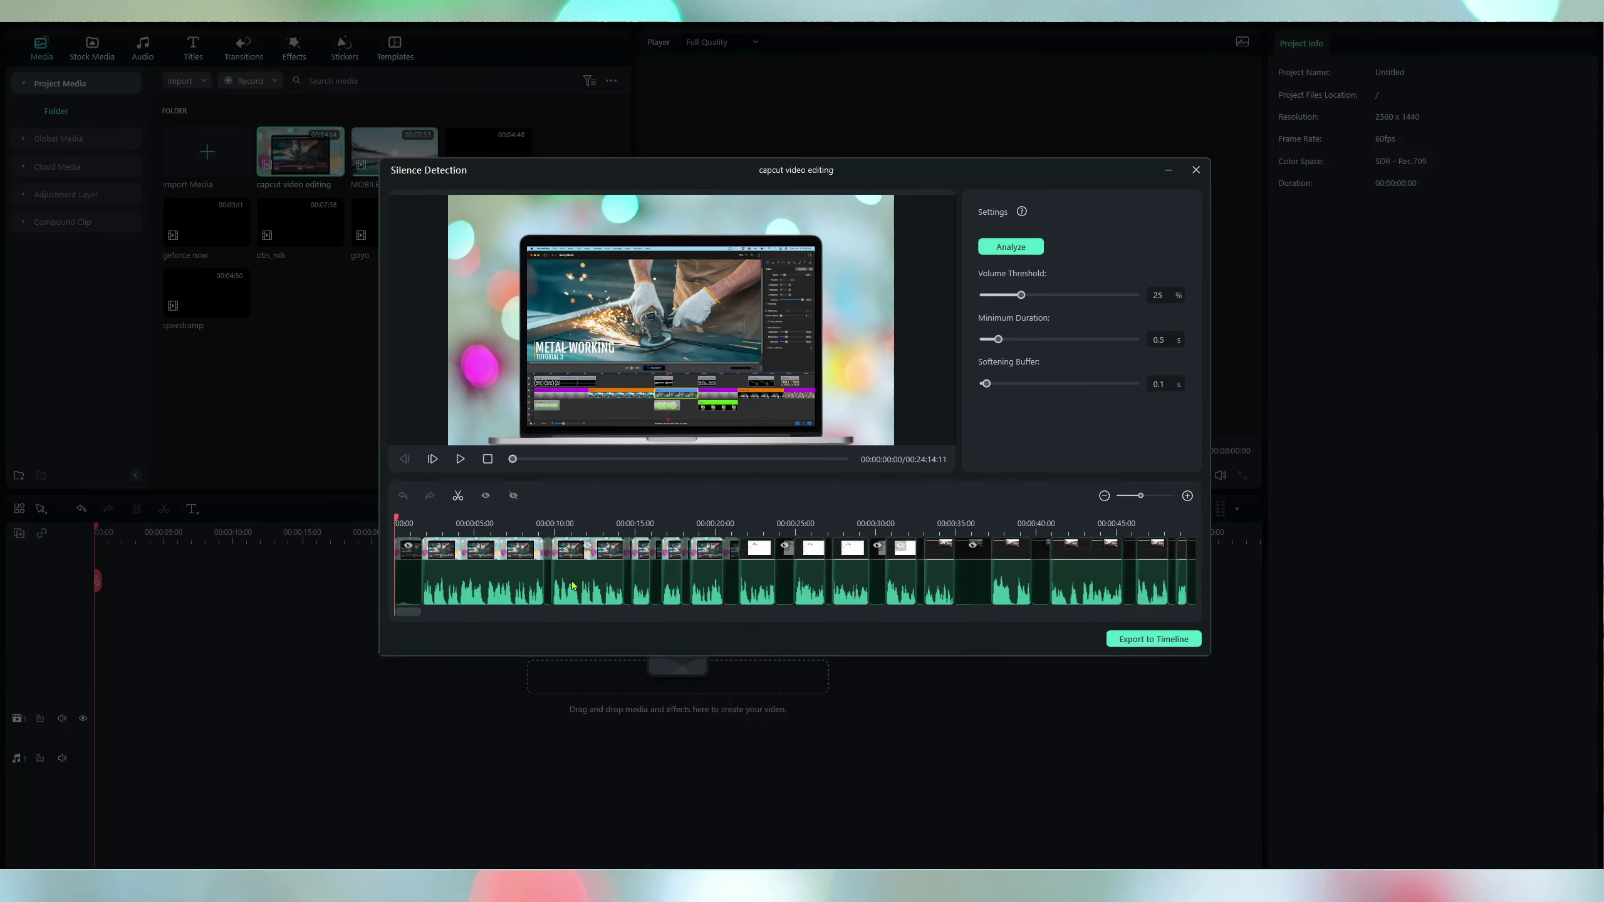
scroll(593, 575, "up", 1)
Step: Scroll the detection timeline toward 3:20 and select the detected segment near 3:35
left_click_drag(404, 611, 513, 611)
left_click(766, 572)
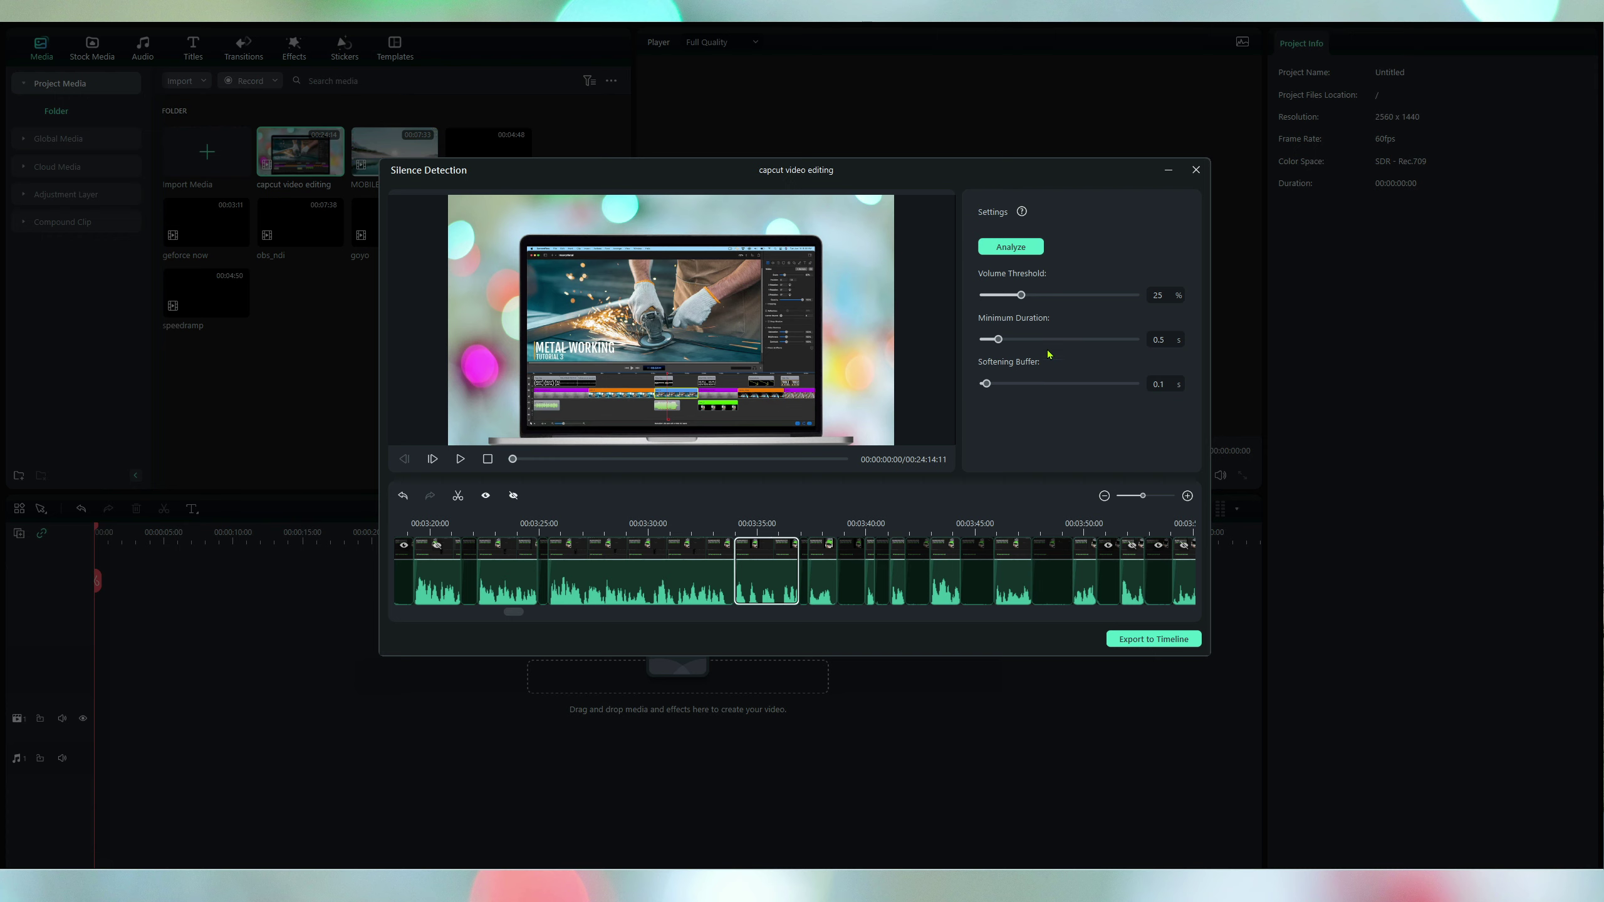
double_click(1158, 340)
type("2")
key("Return")
double_click(1159, 389)
type("2.")
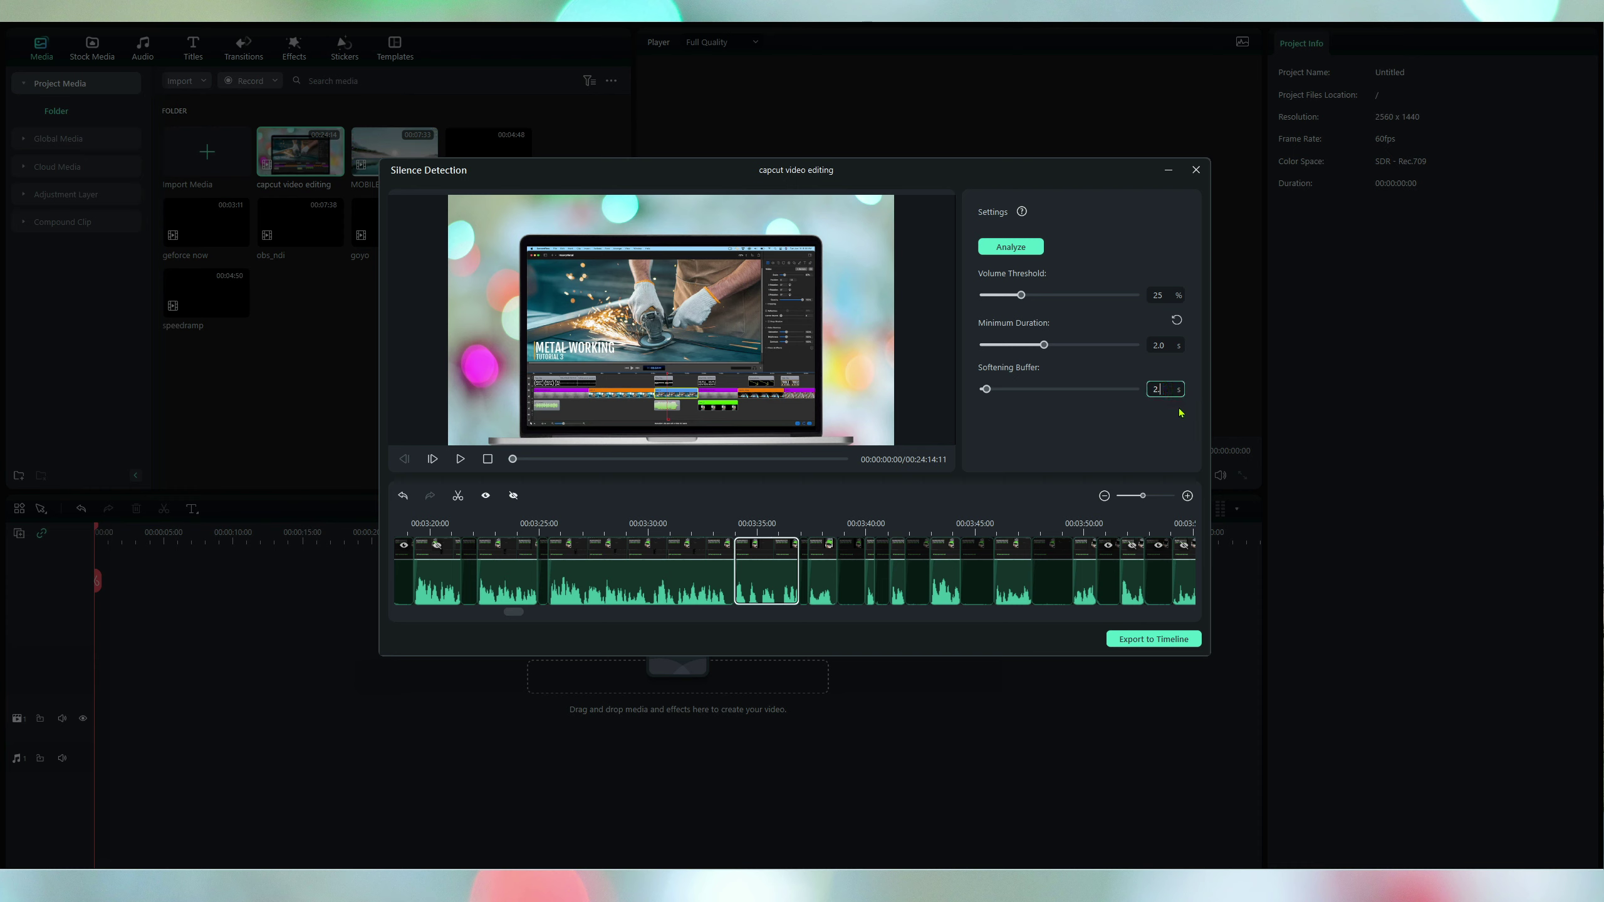
key("Return")
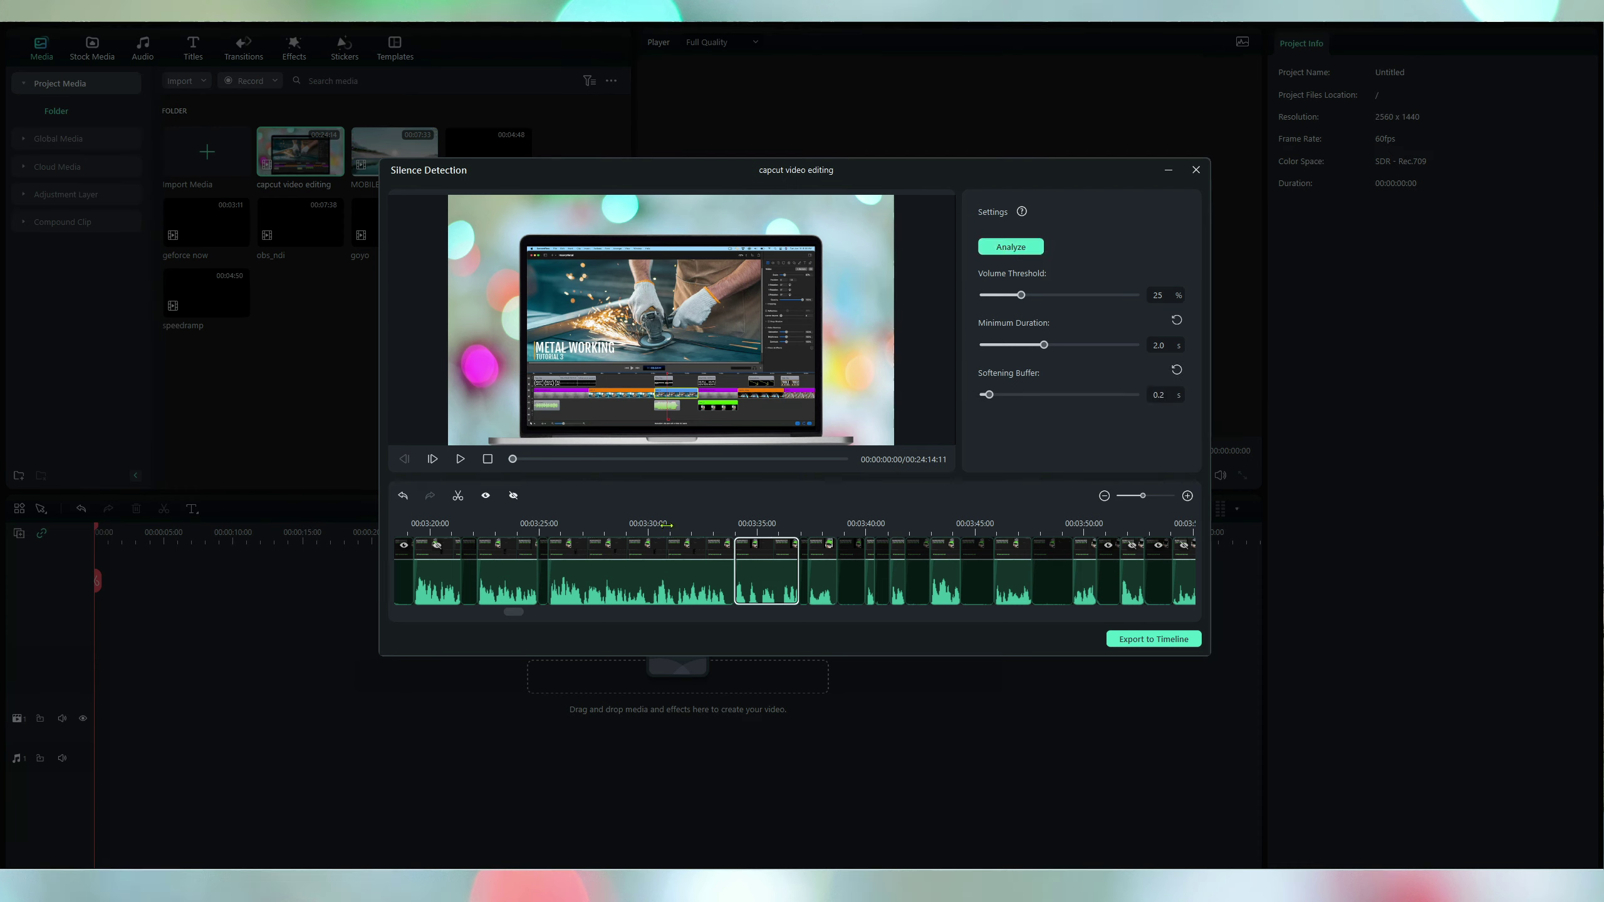
left_click(1177, 320)
left_click(1177, 365)
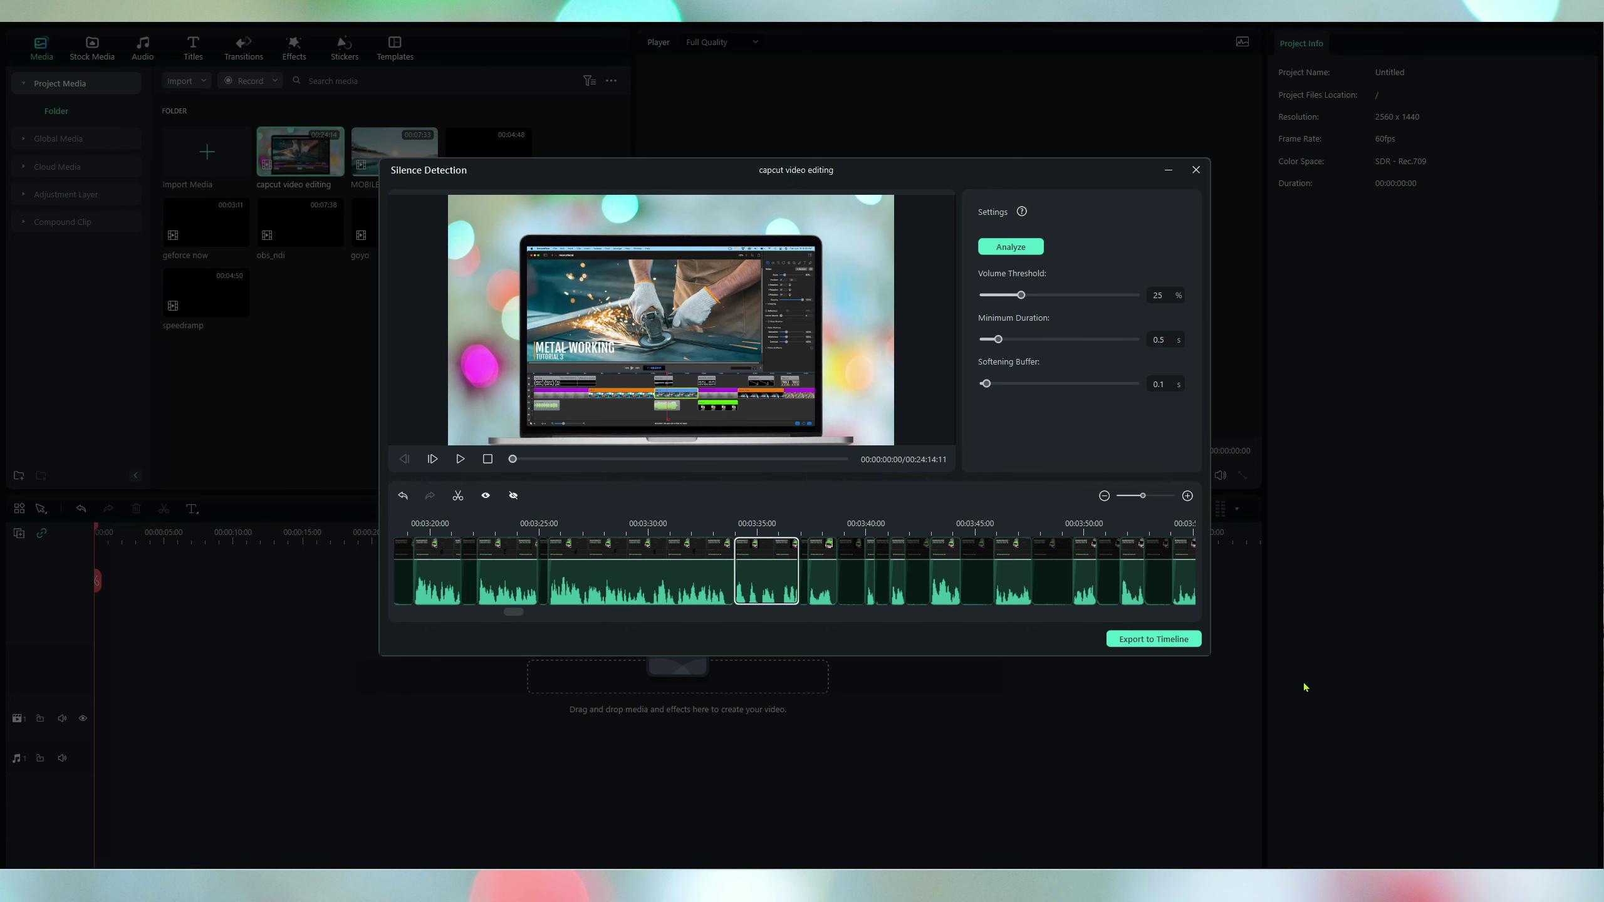
Step: Export the trimmed capcut video editing pieces to the timeline and park the playhead just before the end
left_click(1155, 639)
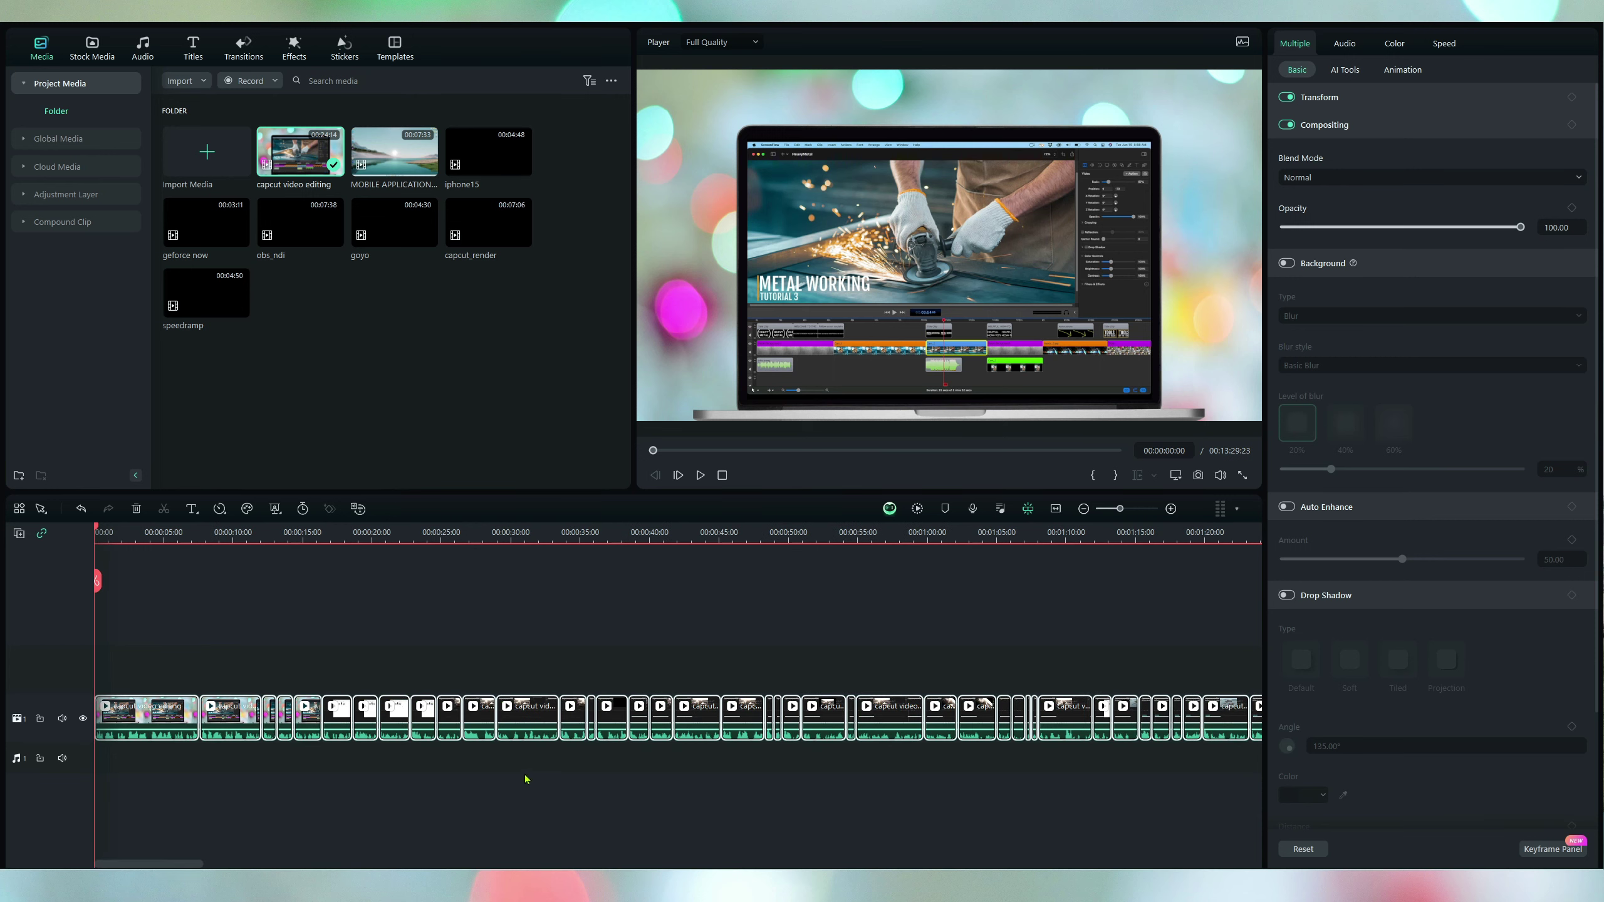
key("End")
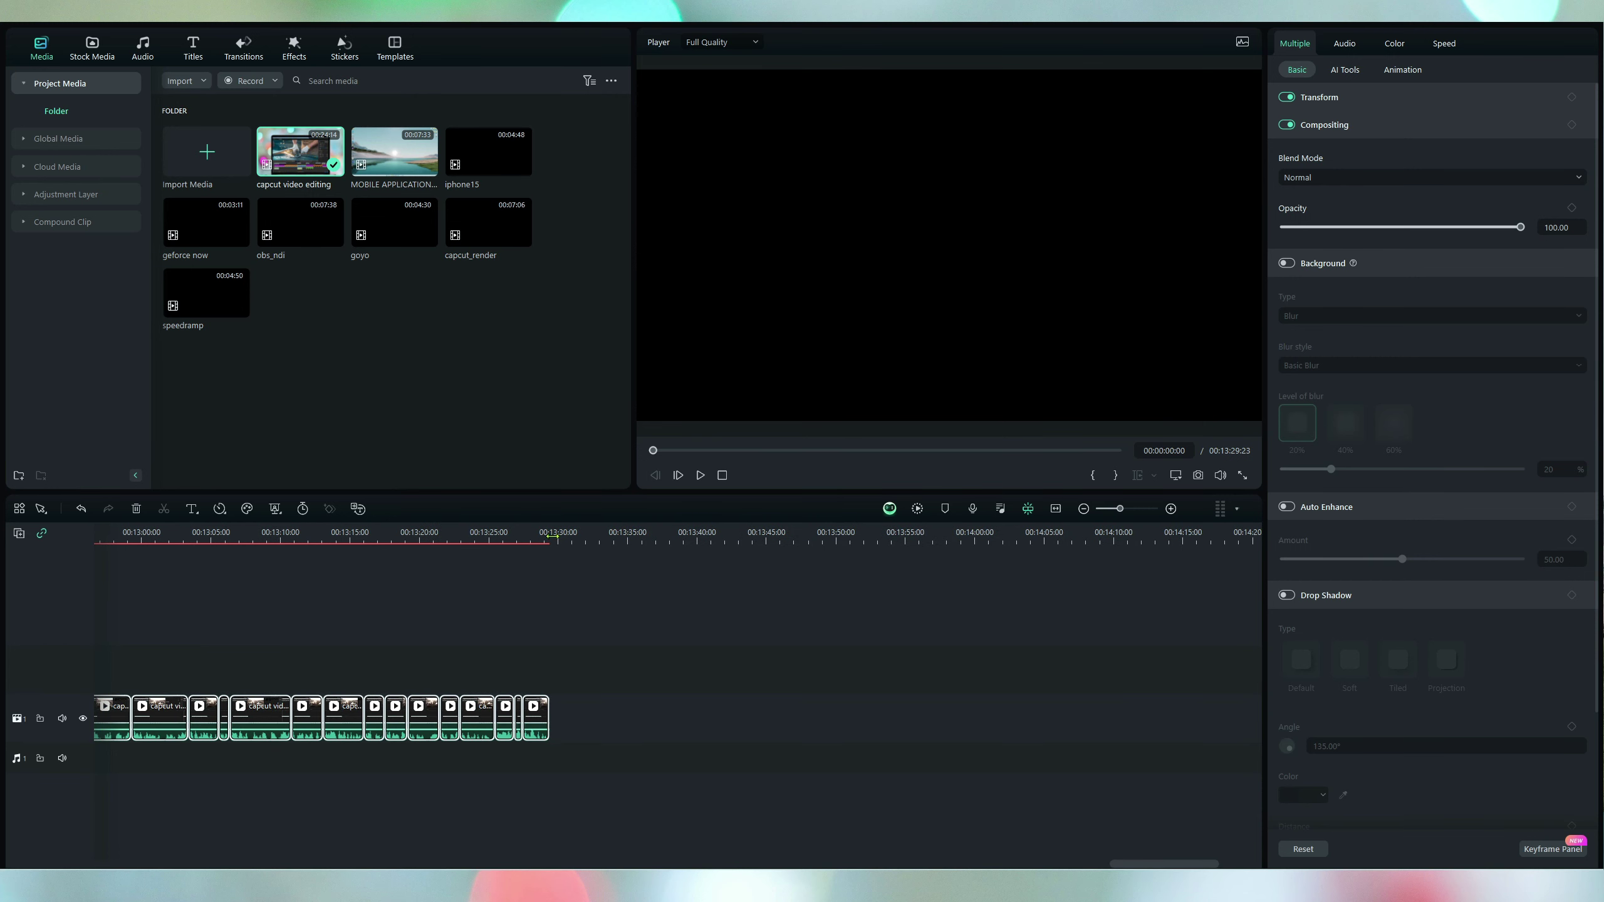
left_click(548, 531)
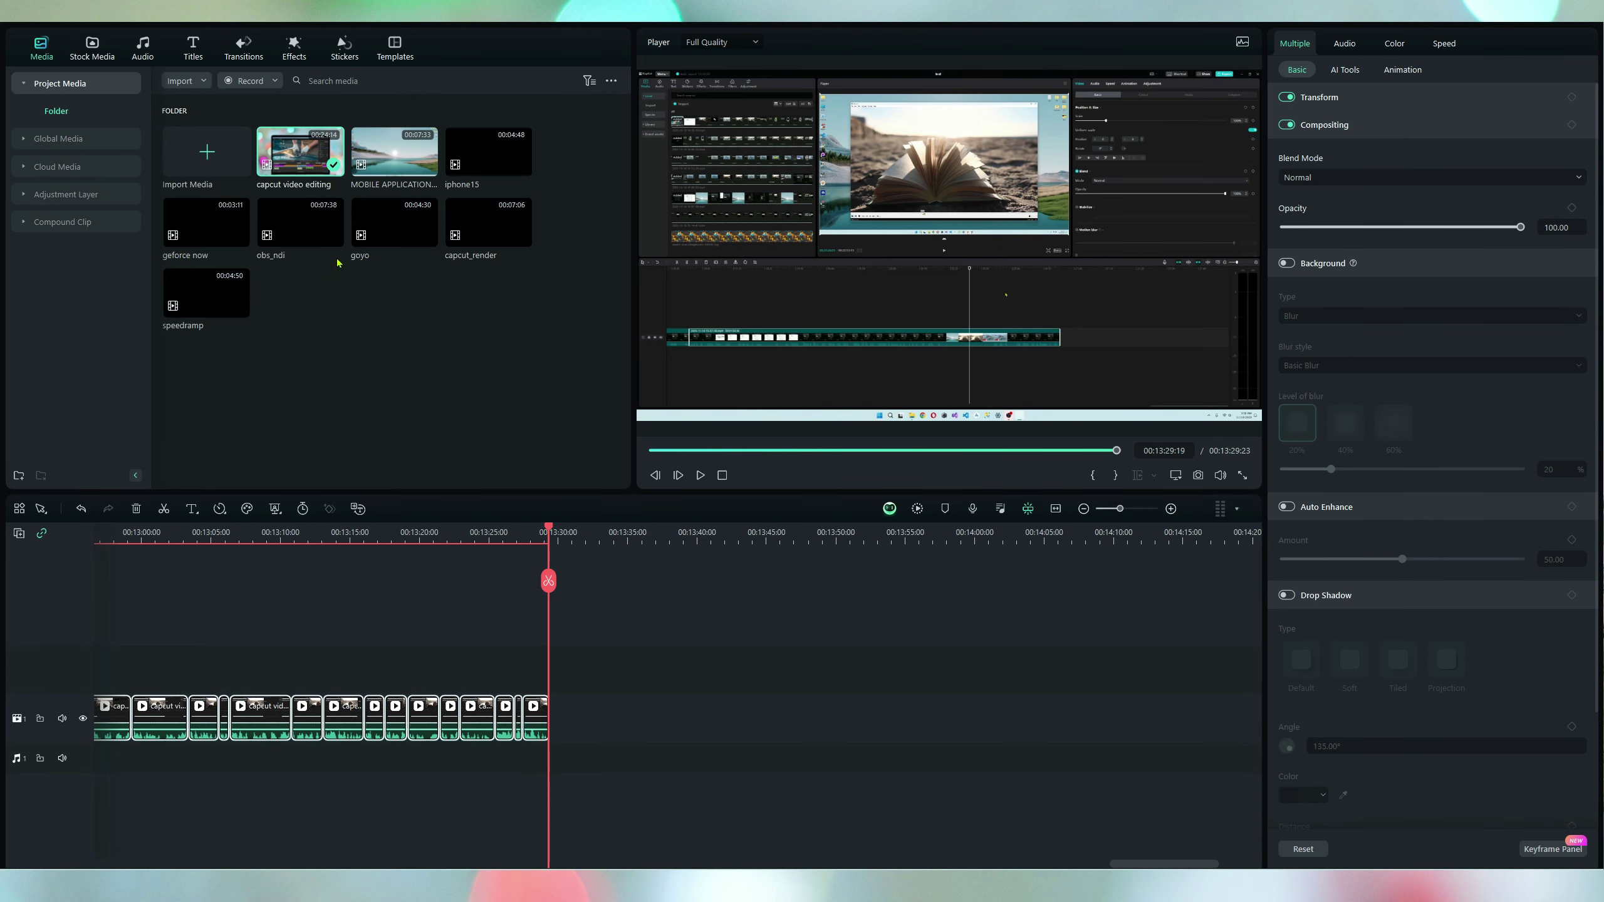
right_click(207, 222)
Step: Analyze geforce now, trial a 0.3 s buffer and 15 threshold, then restore 0.1 s and 25%
left_click(1008, 248)
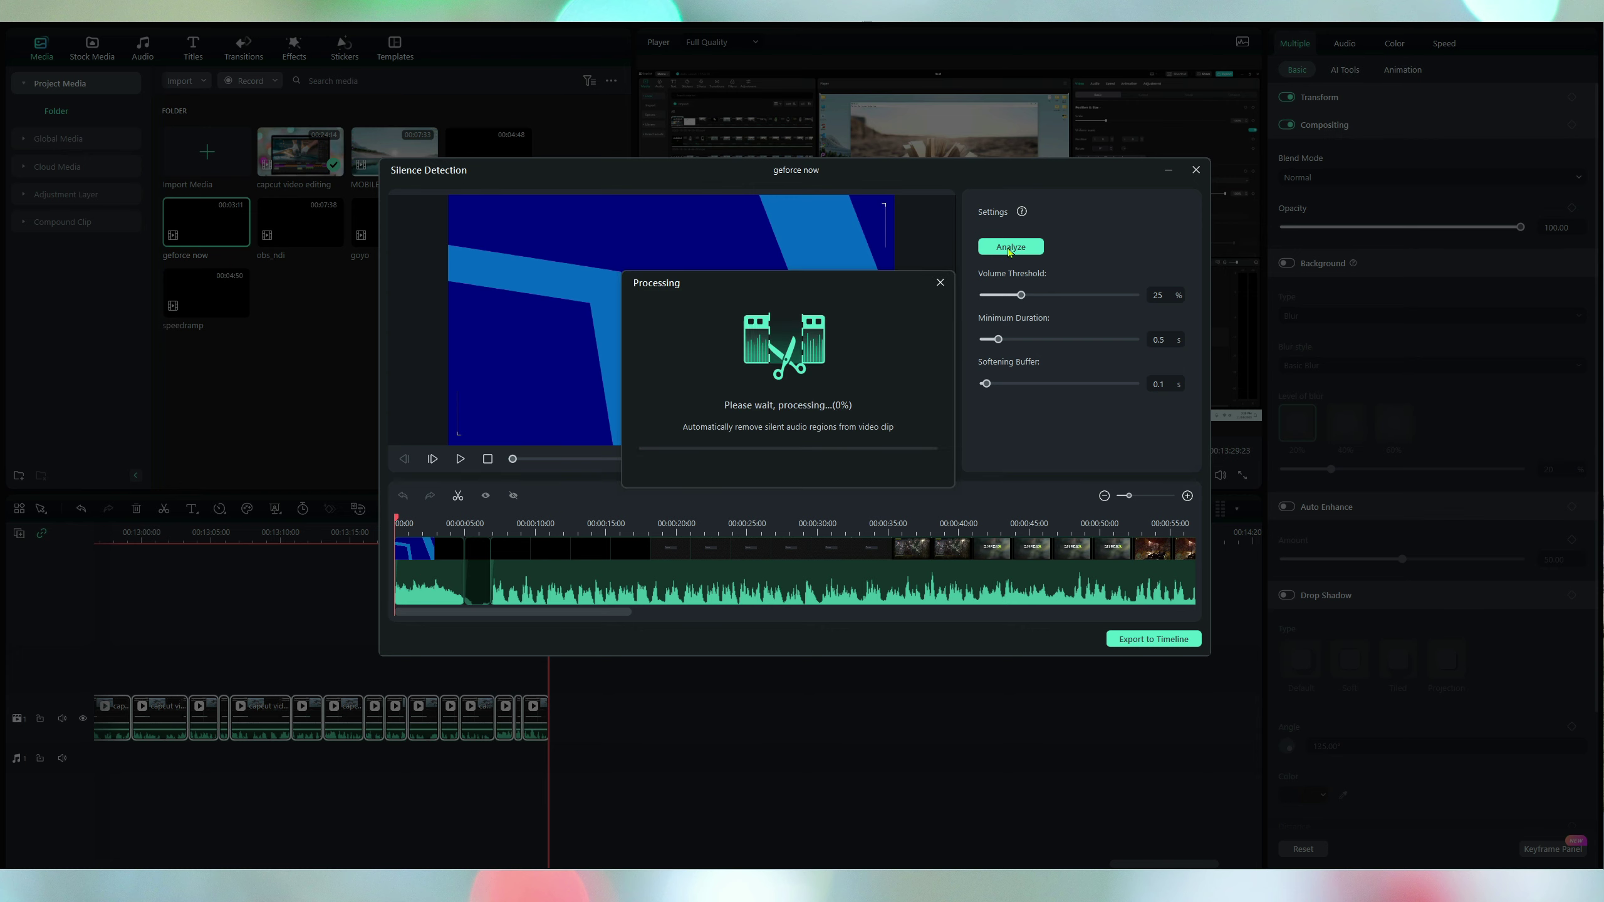
left_click_drag(1161, 383, 1175, 384)
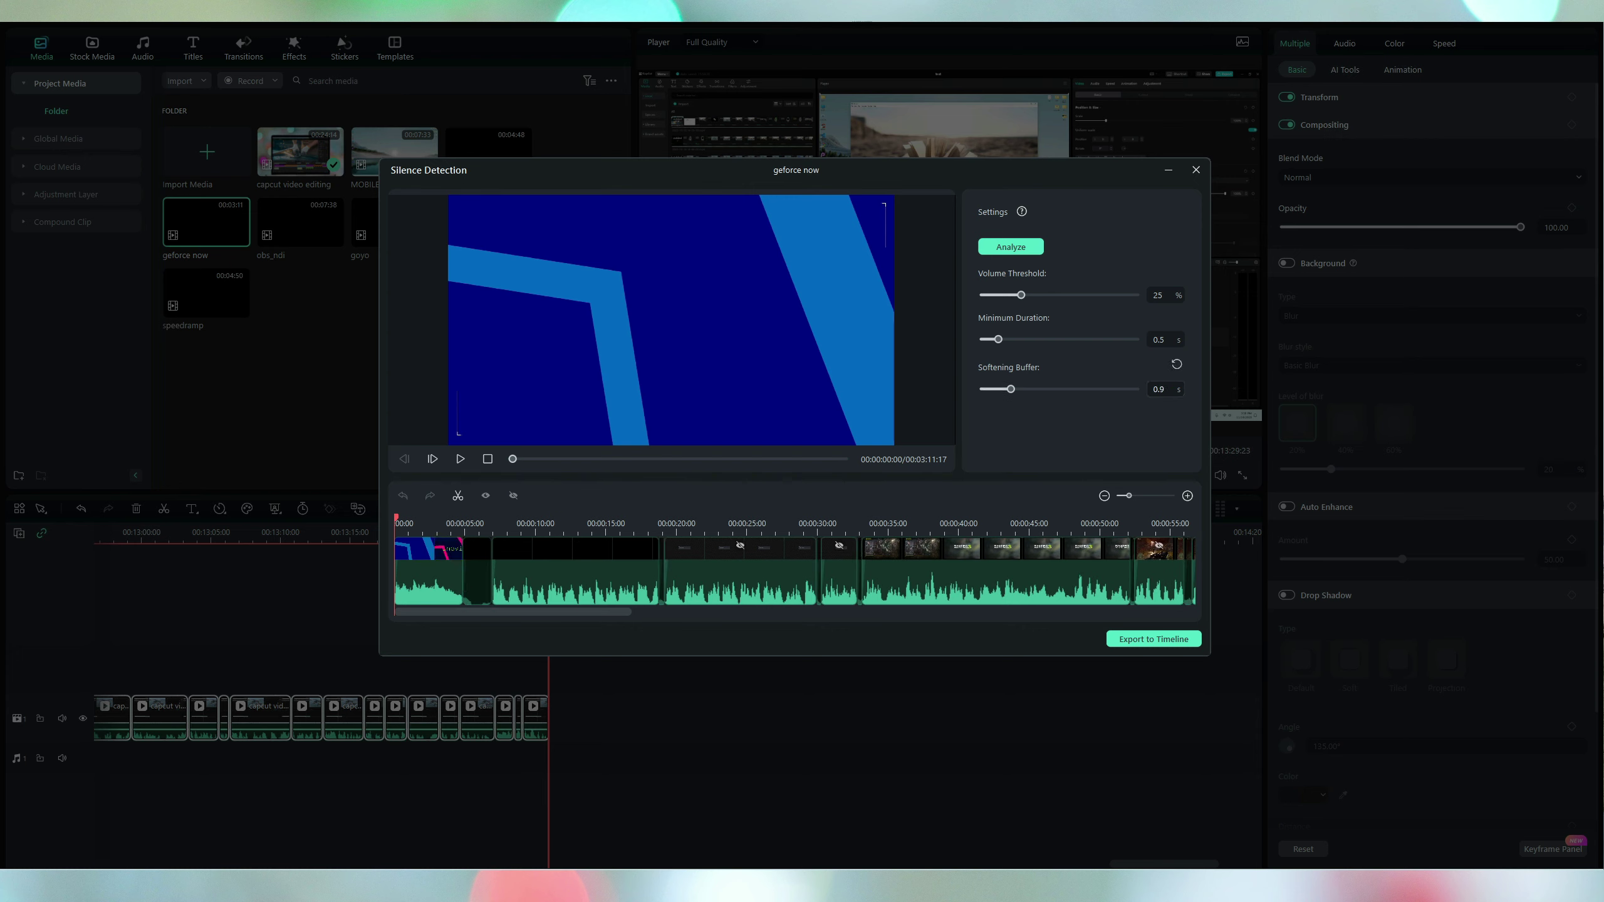
left_click(1176, 364)
double_click(1159, 295)
type("15")
key("Return")
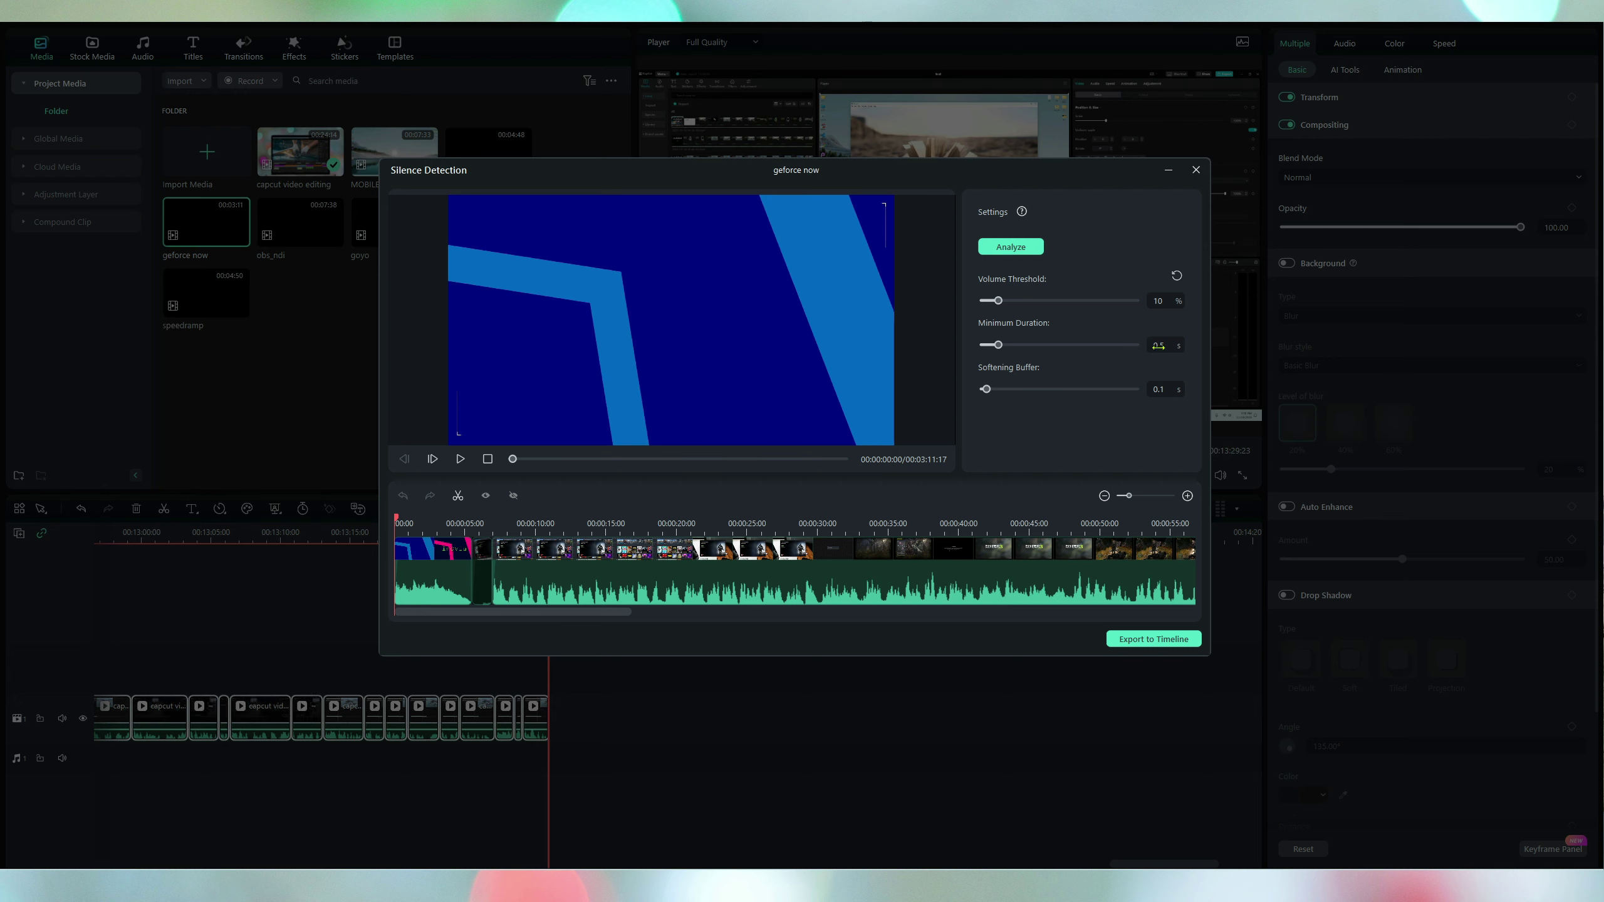
left_click_drag(998, 300, 1021, 300)
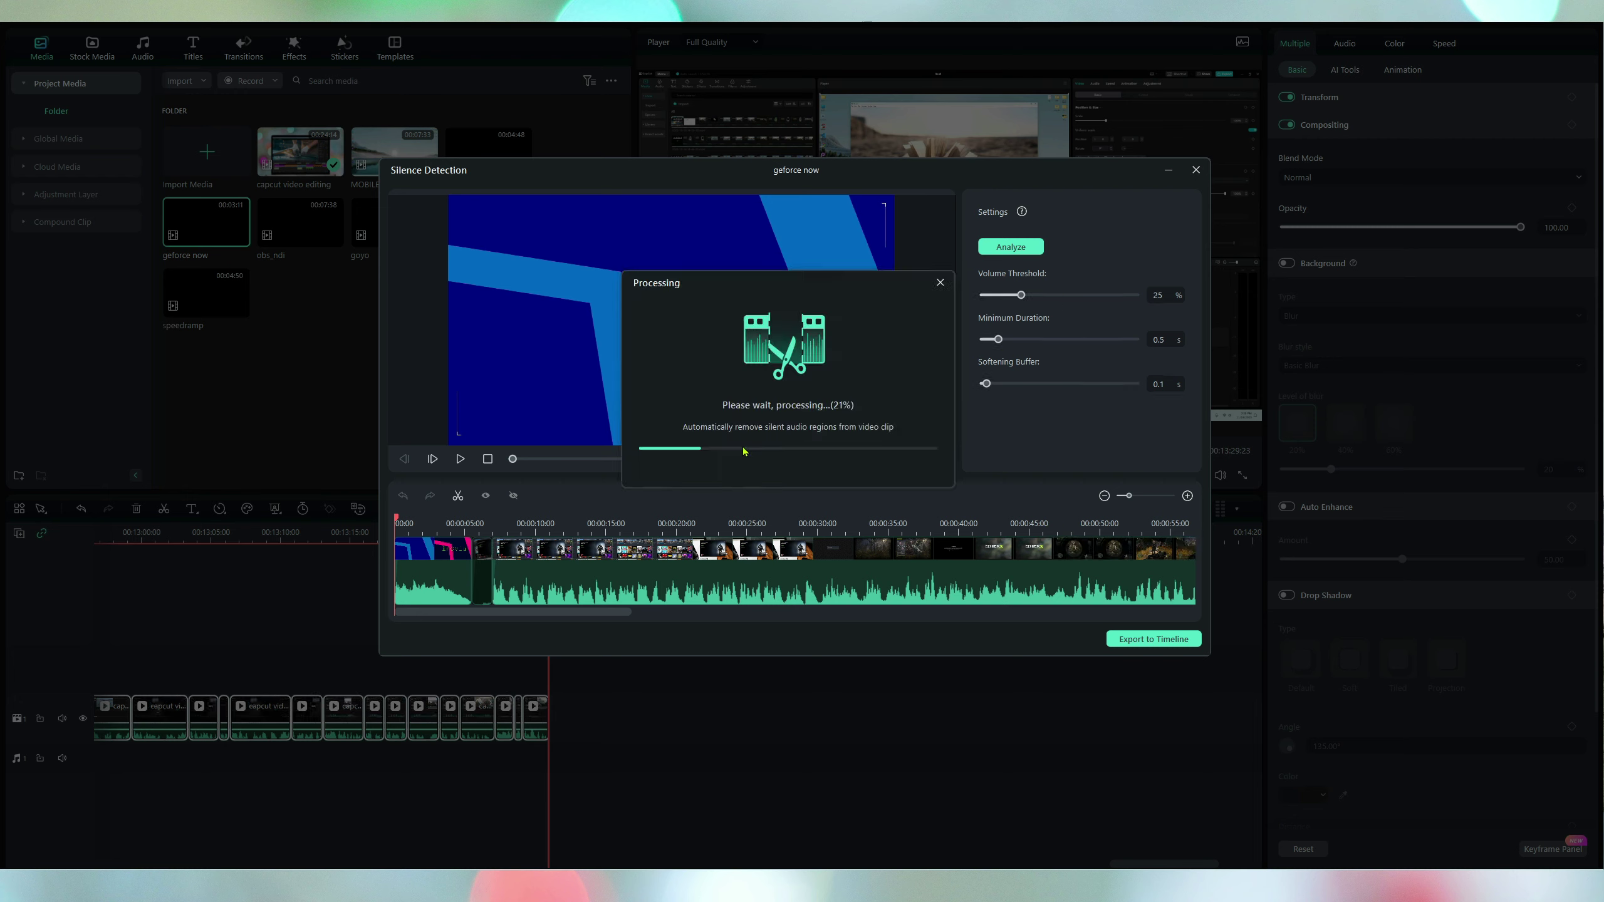
Step: Export the trimmed geforce now pieces after the capcut sequence and deselect the clips
left_click(1152, 638)
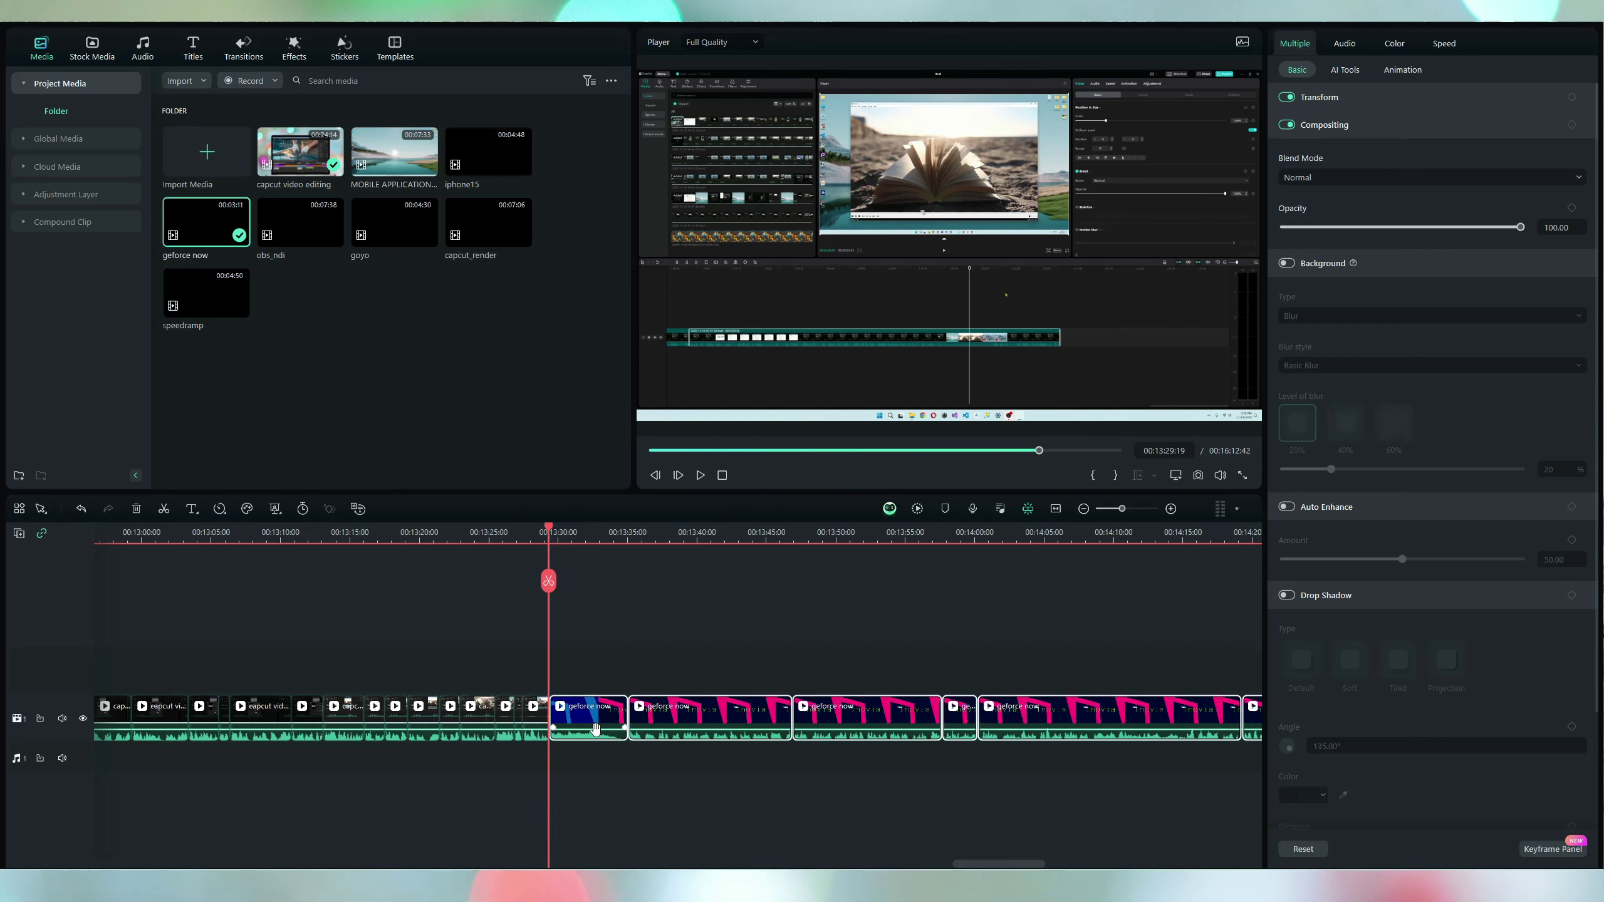
left_click(569, 646)
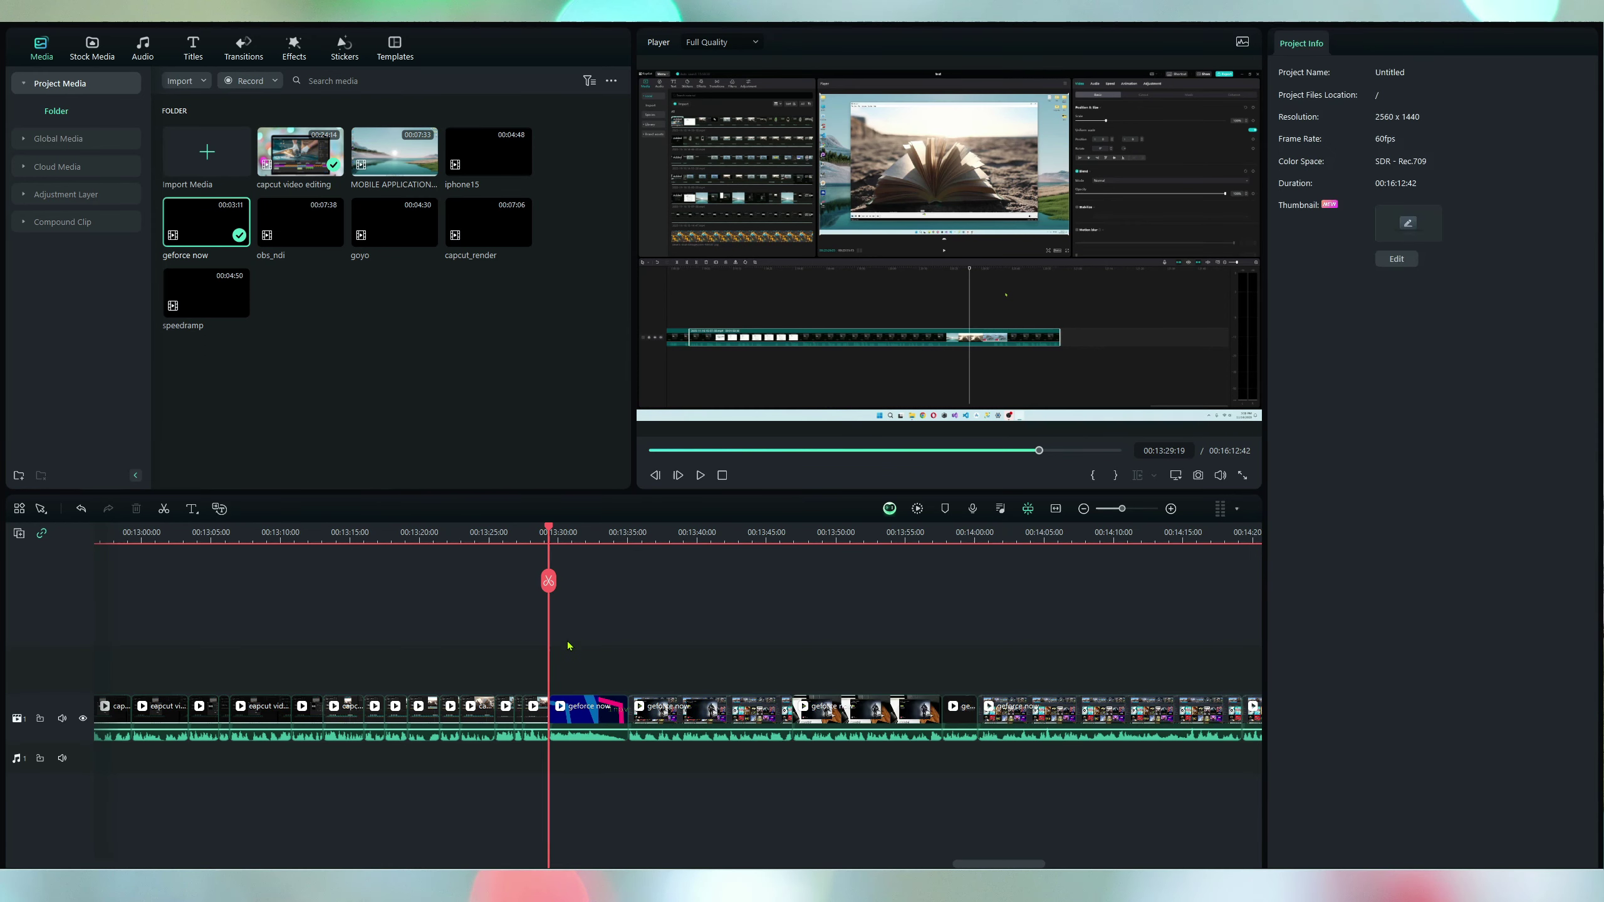